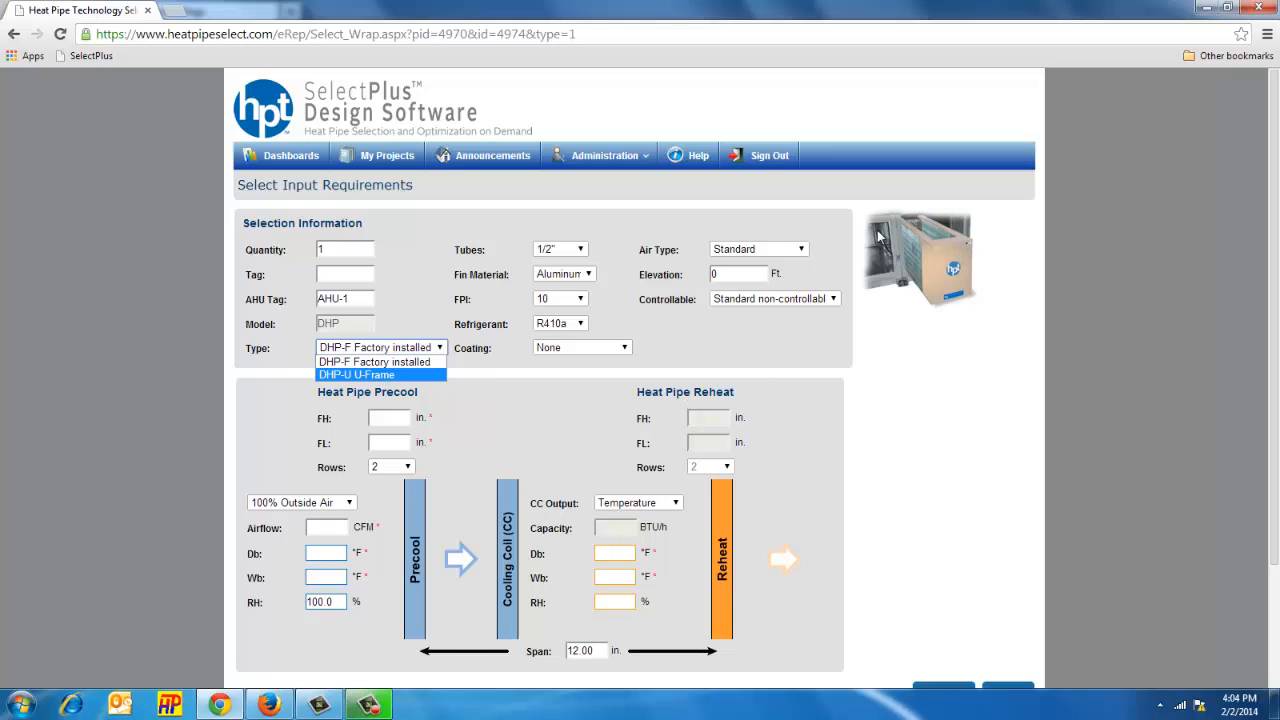
{"action": "left_click", "coordinate": [738, 345]}
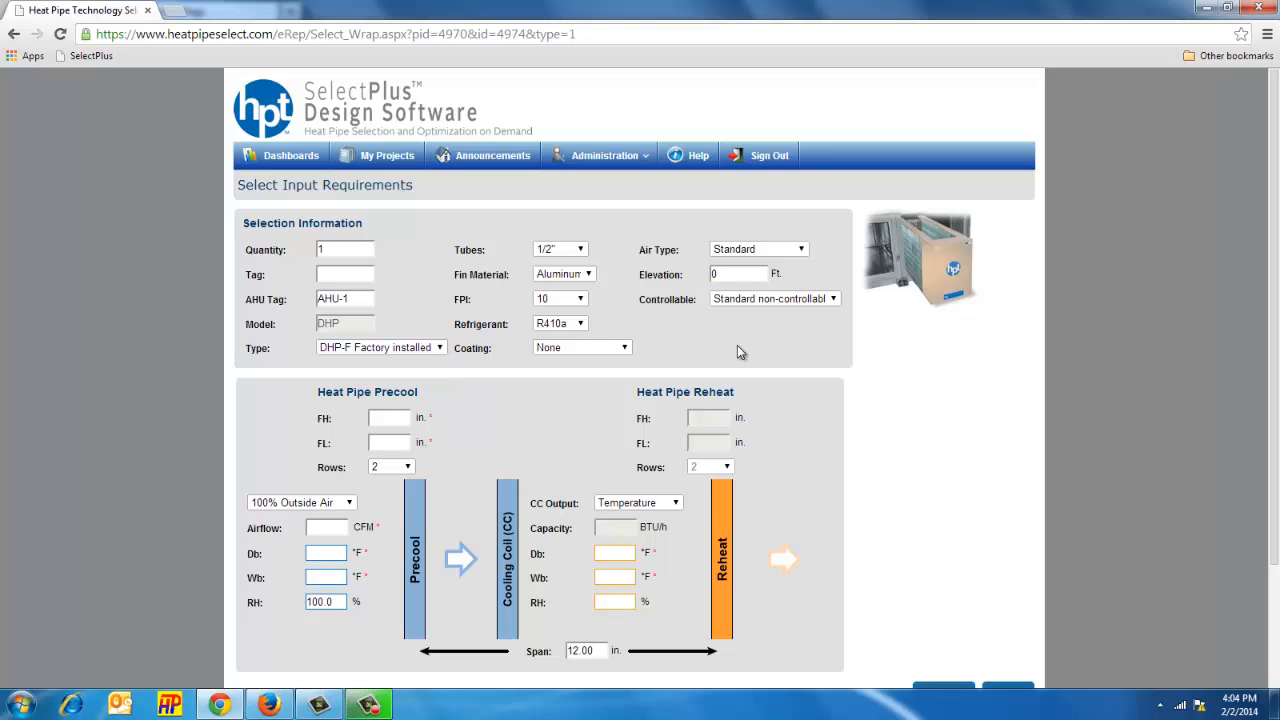
{"action": "left_click", "coordinate": [586, 275]}
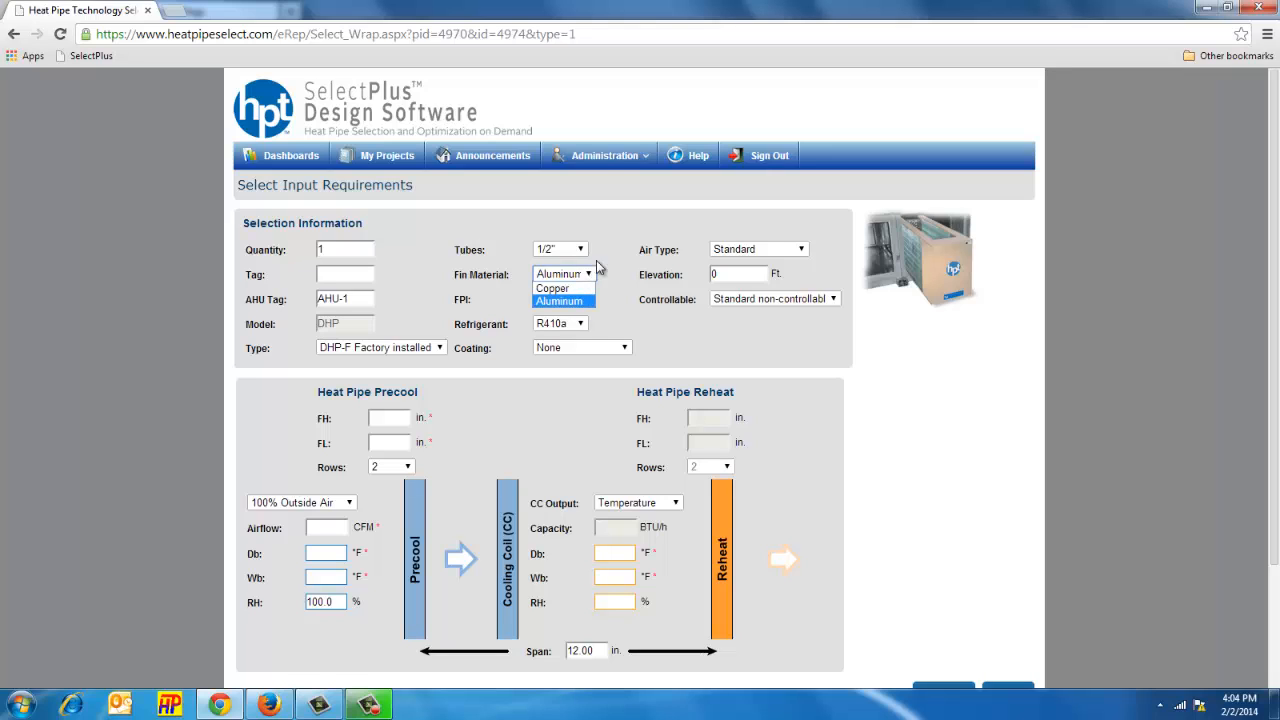
{"action": "left_click", "coordinate": [580, 300]}
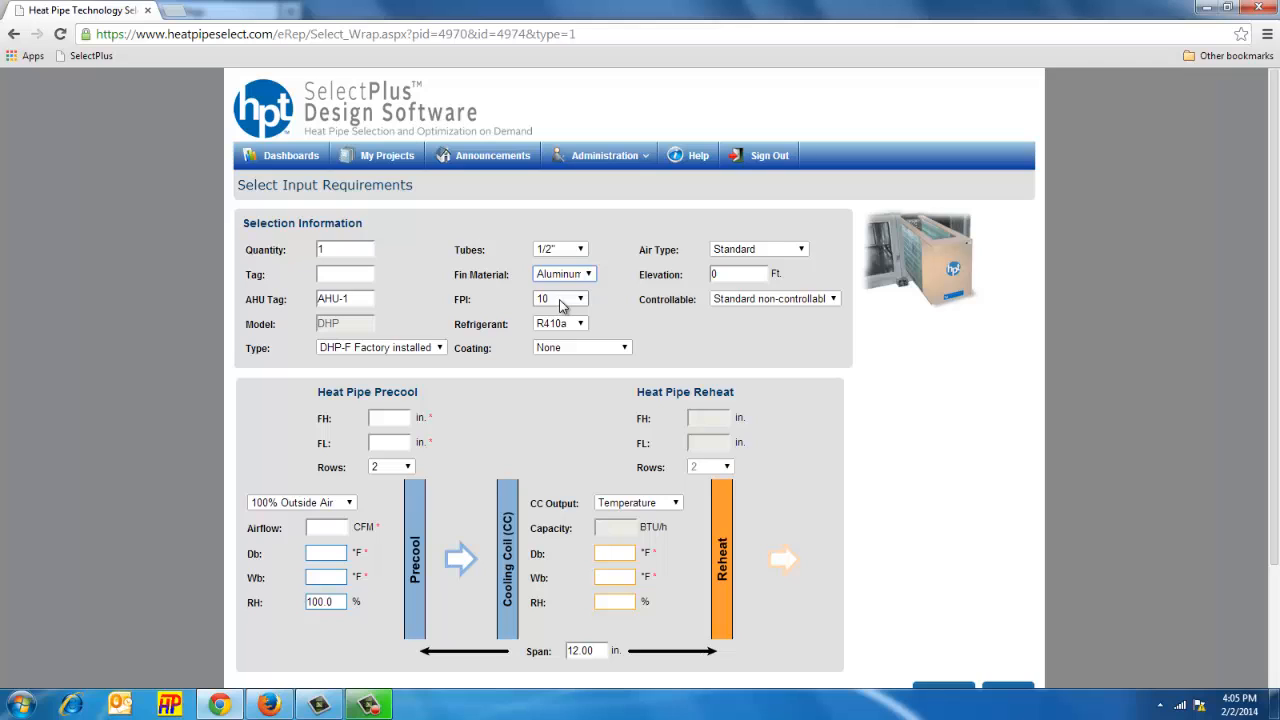
{"action": "left_click", "coordinate": [578, 349]}
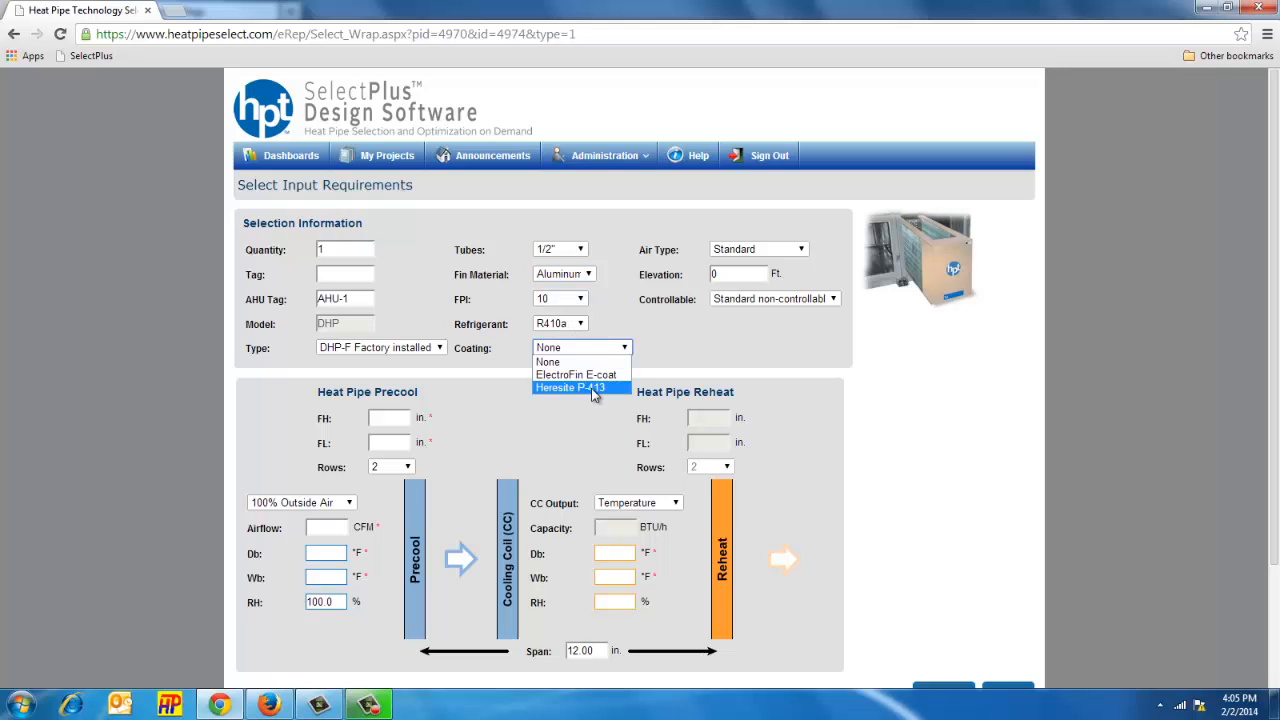
{"action": "left_click", "coordinate": [697, 365]}
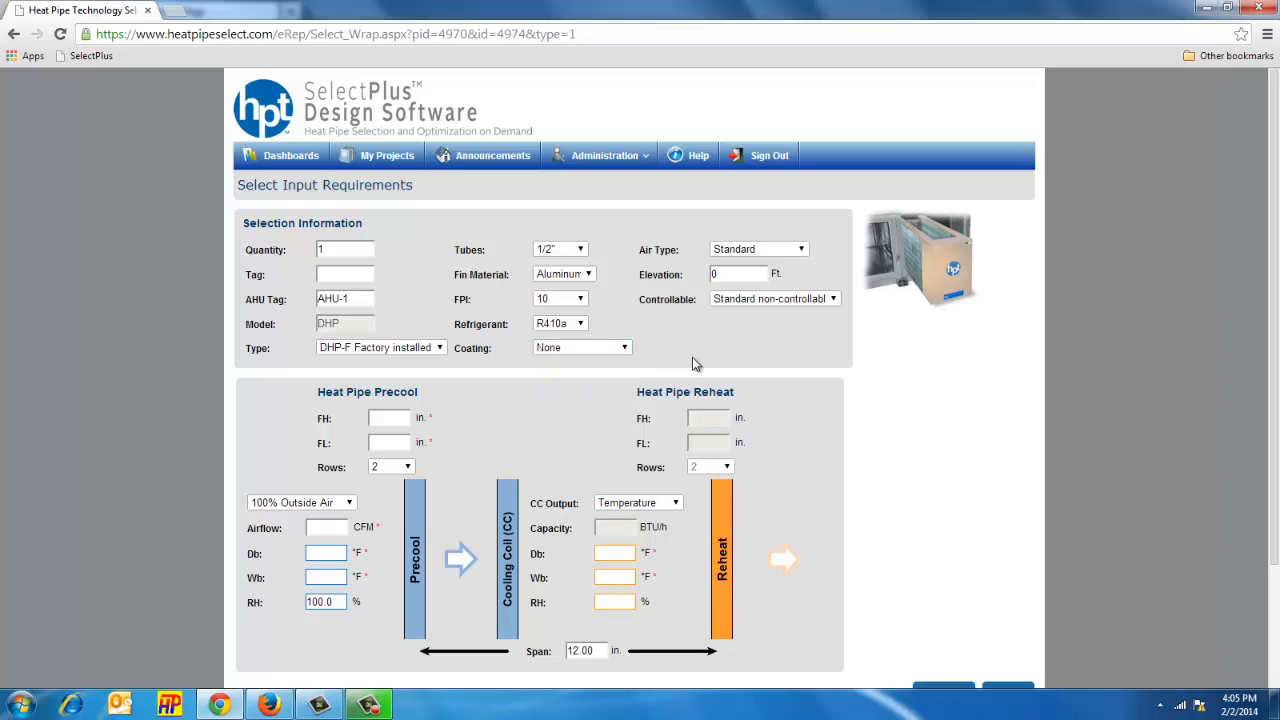
{"action": "left_click", "coordinate": [741, 300]}
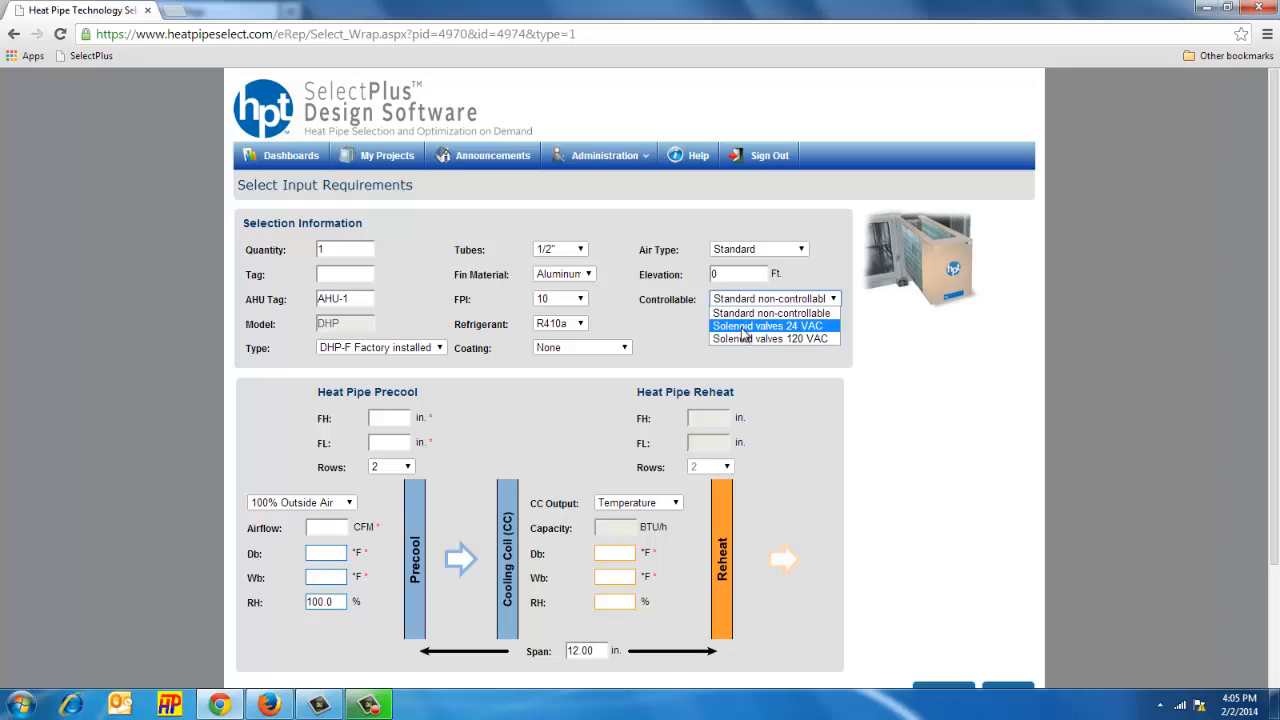
{"action": "left_click", "coordinate": [669, 330]}
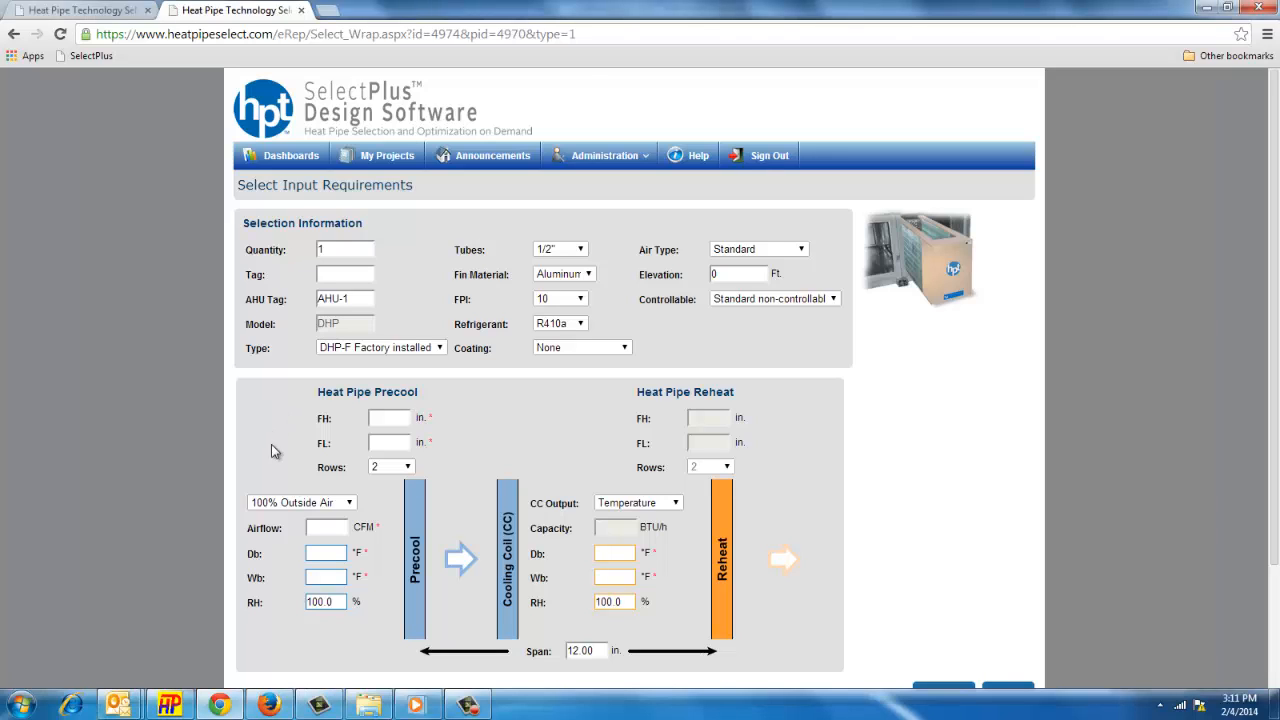
Set the heat pipe precool coil to FH 30 in., FL 50 in. and 2 rows.
{"action": "left_click", "coordinate": [401, 417]}
{"action": "type", "text": "30"}
{"action": "key", "text": "Tab"}
{"action": "type", "text": "50"}
{"action": "key", "text": "Tab"}
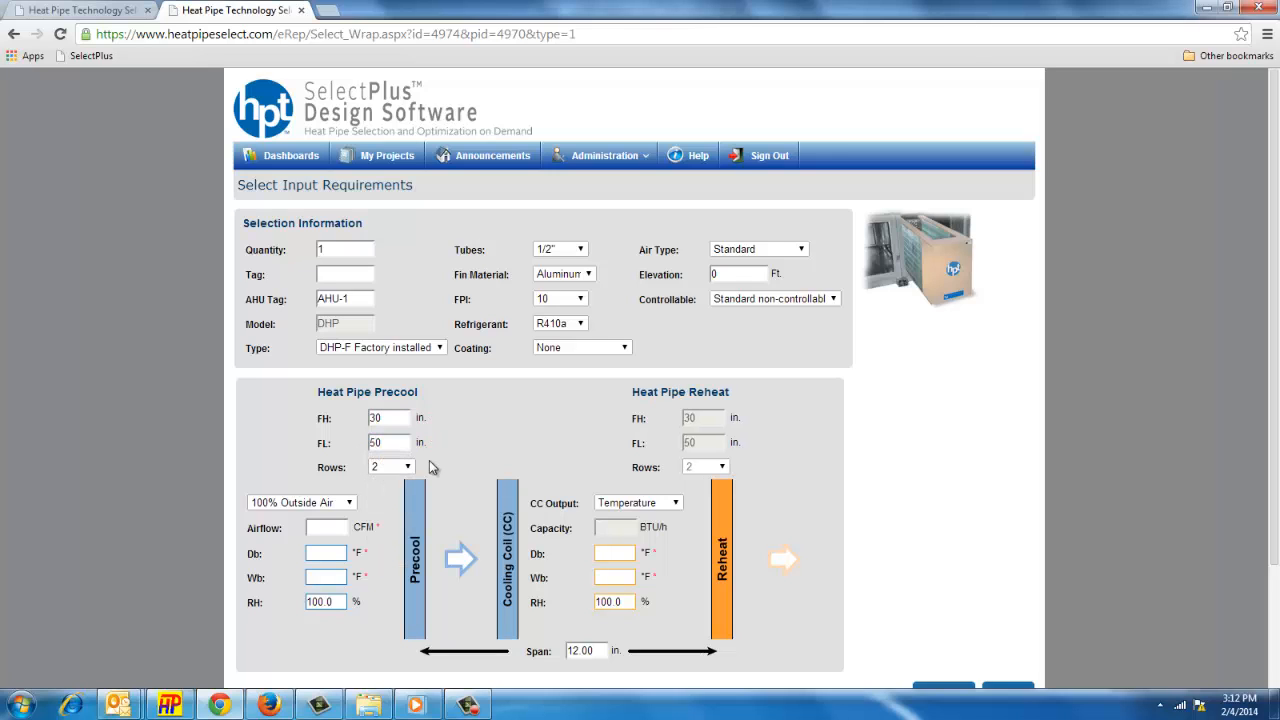
{"action": "left_click", "coordinate": [390, 467]}
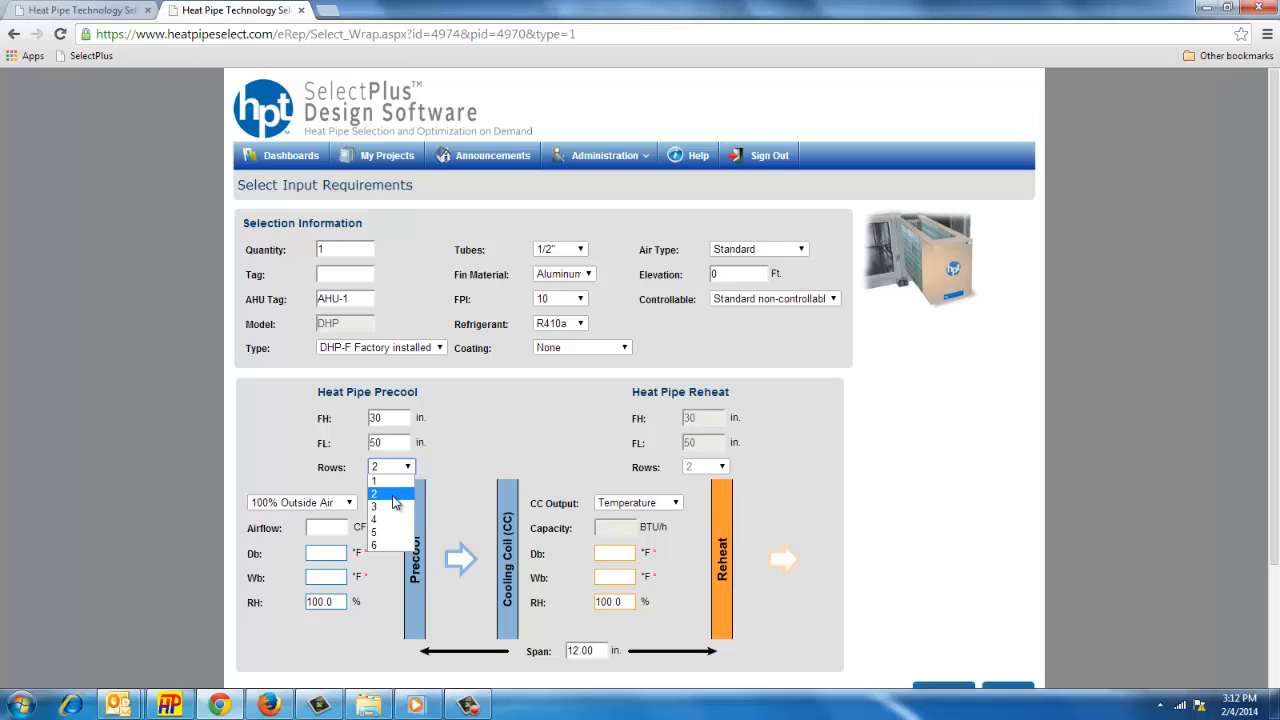
{"action": "left_click", "coordinate": [393, 495]}
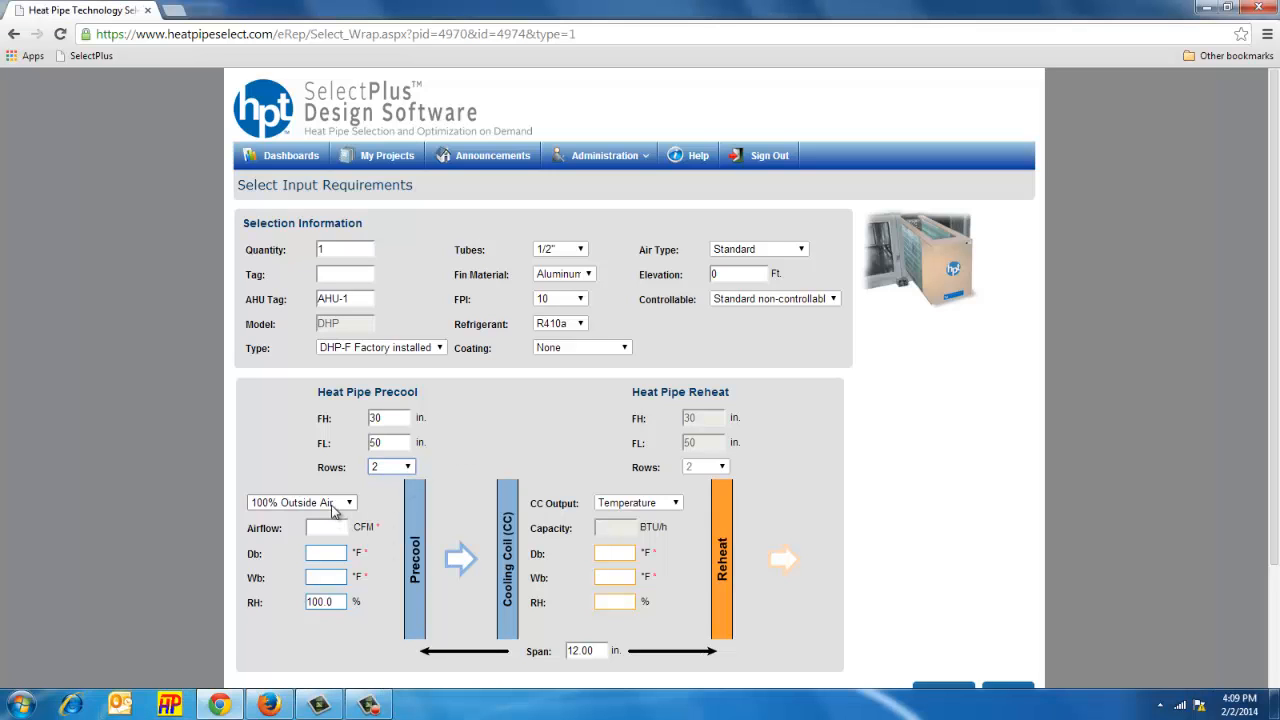
{"action": "left_click", "coordinate": [333, 503]}
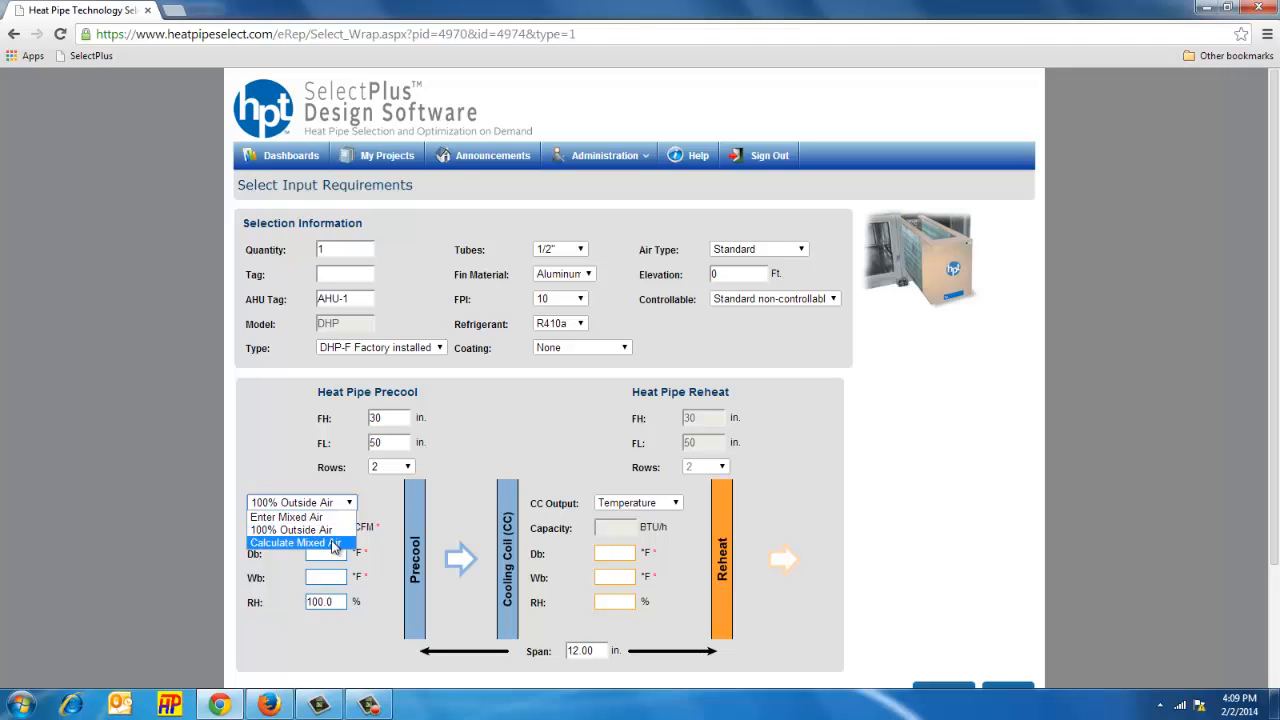
{"action": "left_click", "coordinate": [335, 543]}
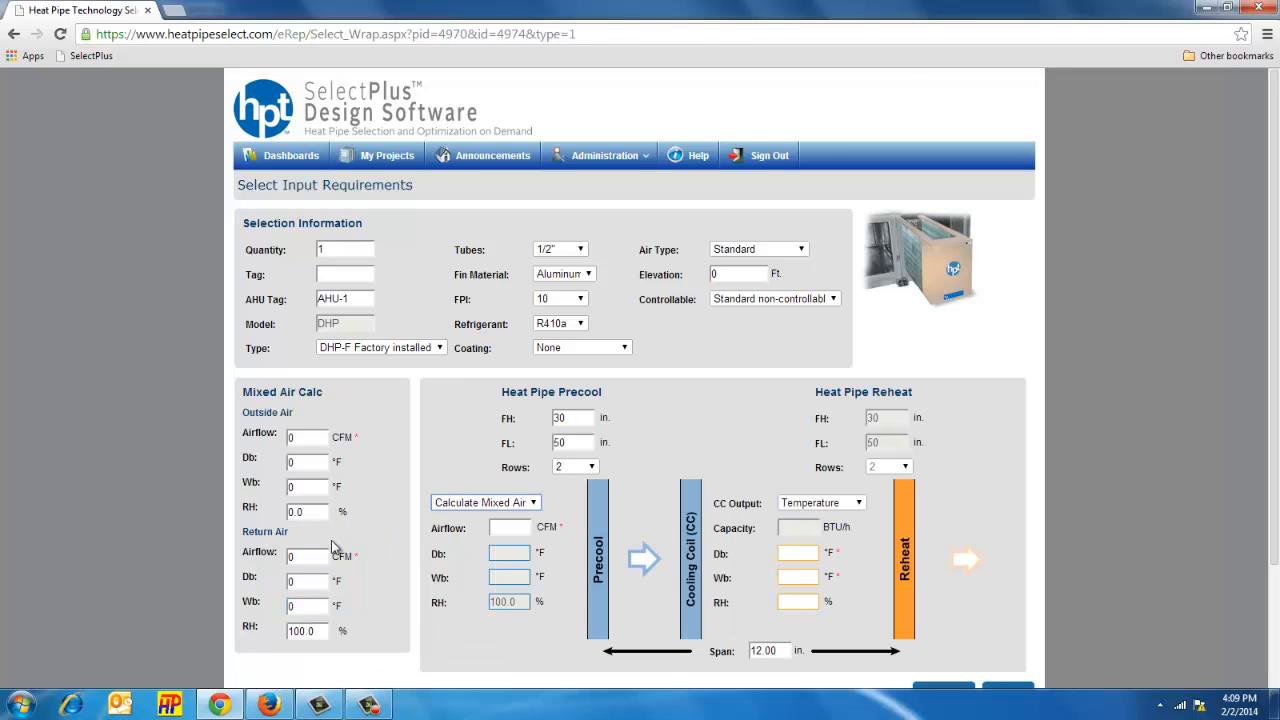
{"action": "left_click", "coordinate": [298, 438]}
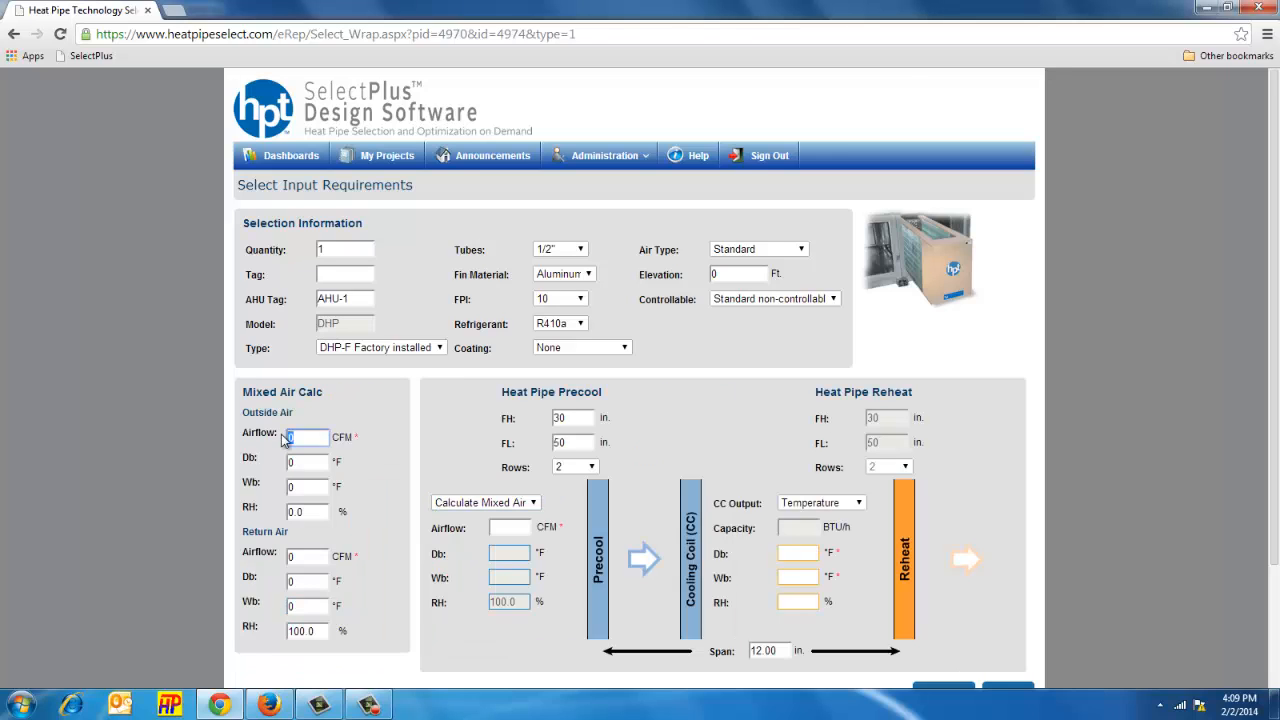
{"action": "left_click", "coordinate": [302, 556]}
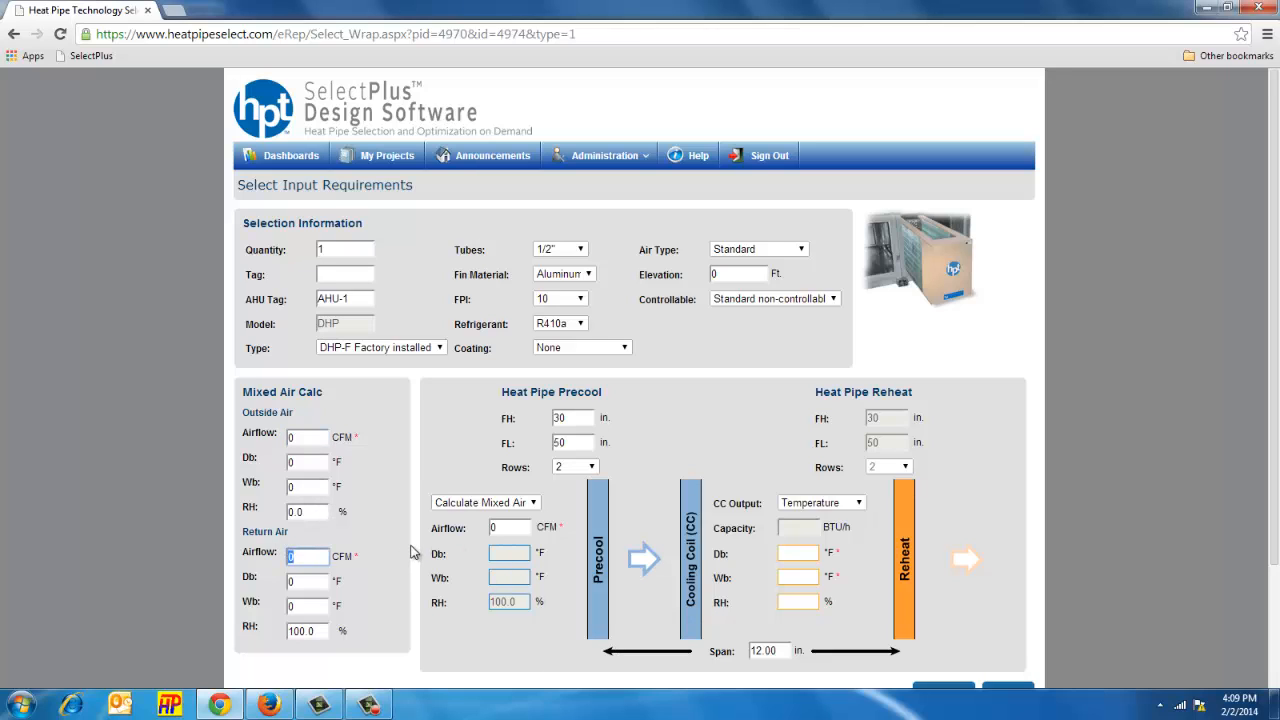
{"action": "left_click", "coordinate": [470, 504]}
{"action": "left_click", "coordinate": [470, 531]}
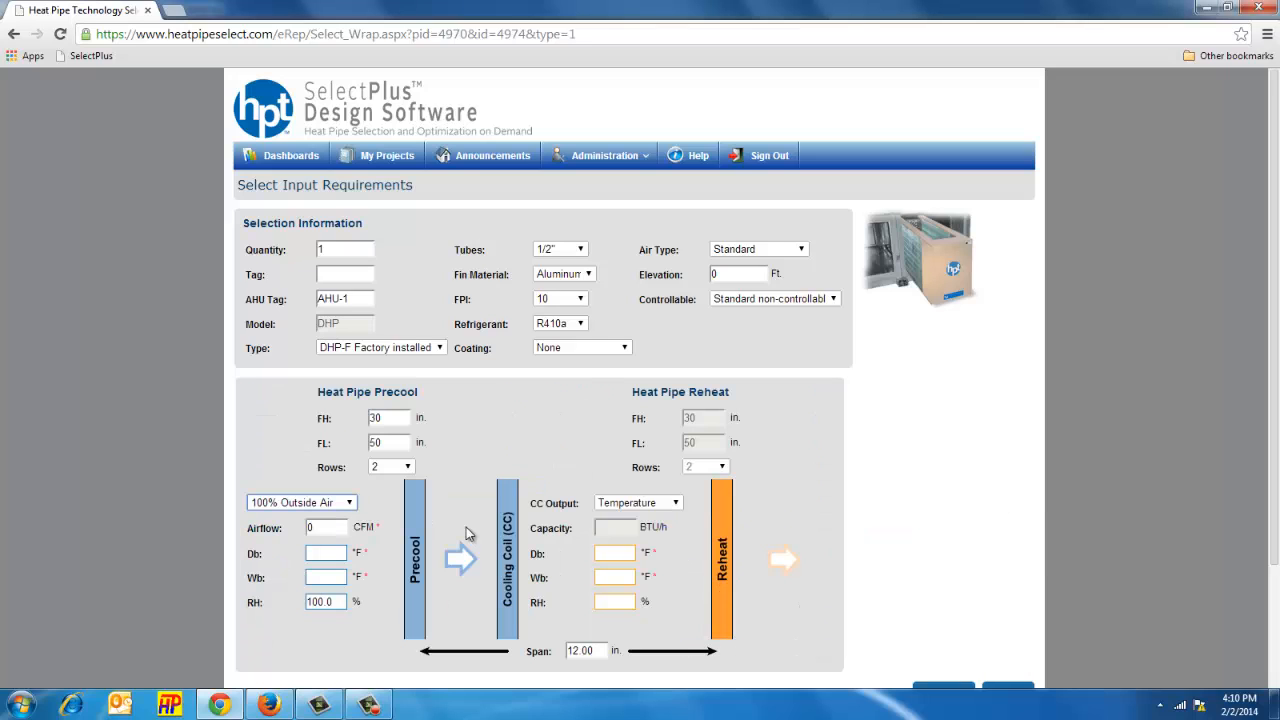
Set the outside air entering the precool coil to 5000 CFM airflow, 91 °F dry bulb and 79 °F wet bulb.
{"action": "left_click", "coordinate": [308, 527]}
{"action": "double_click", "coordinate": [308, 527]}
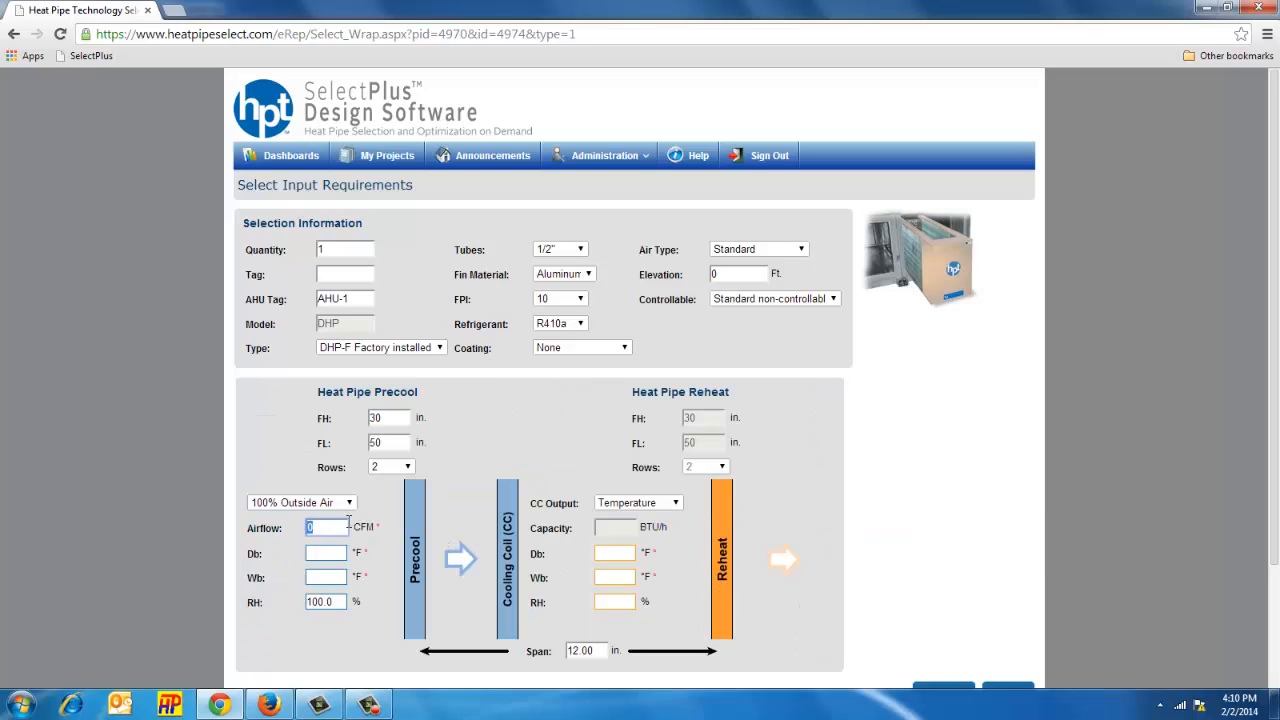
{"action": "type", "text": "5000"}
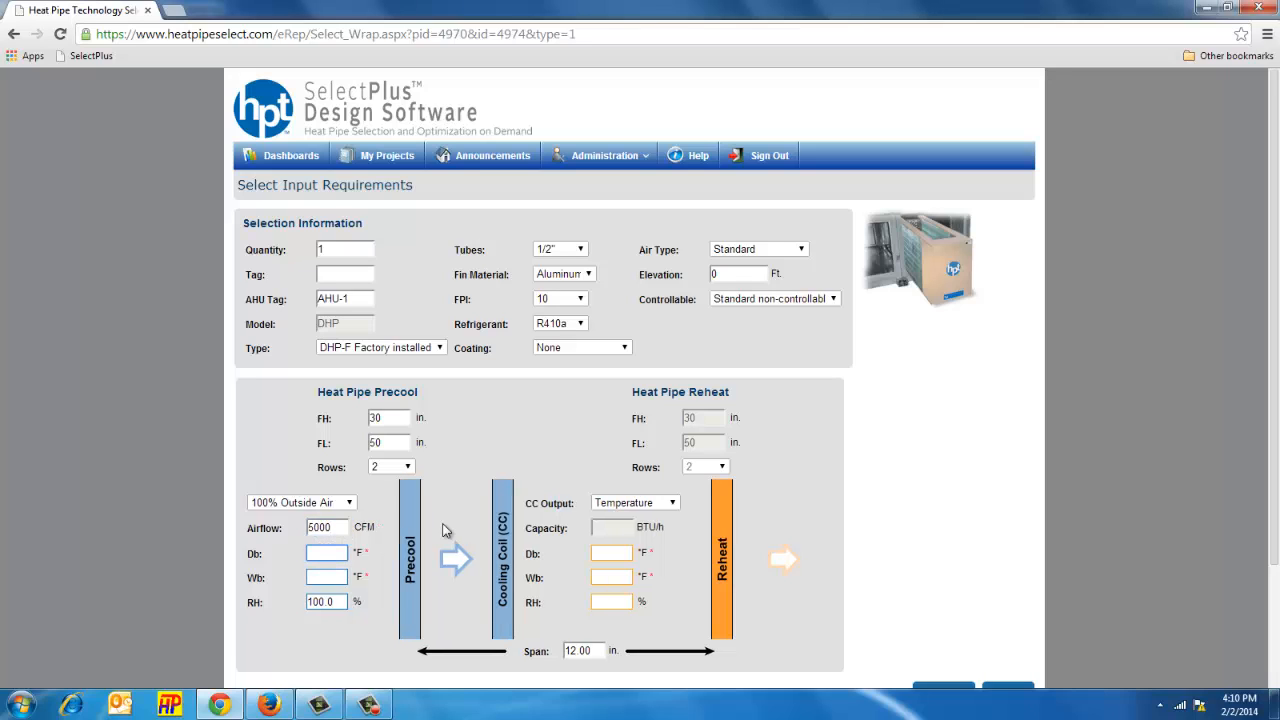
{"action": "type", "text": "91"}
{"action": "key", "text": "Tab"}
{"action": "type", "text": "79"}
{"action": "key", "text": "Tab"}
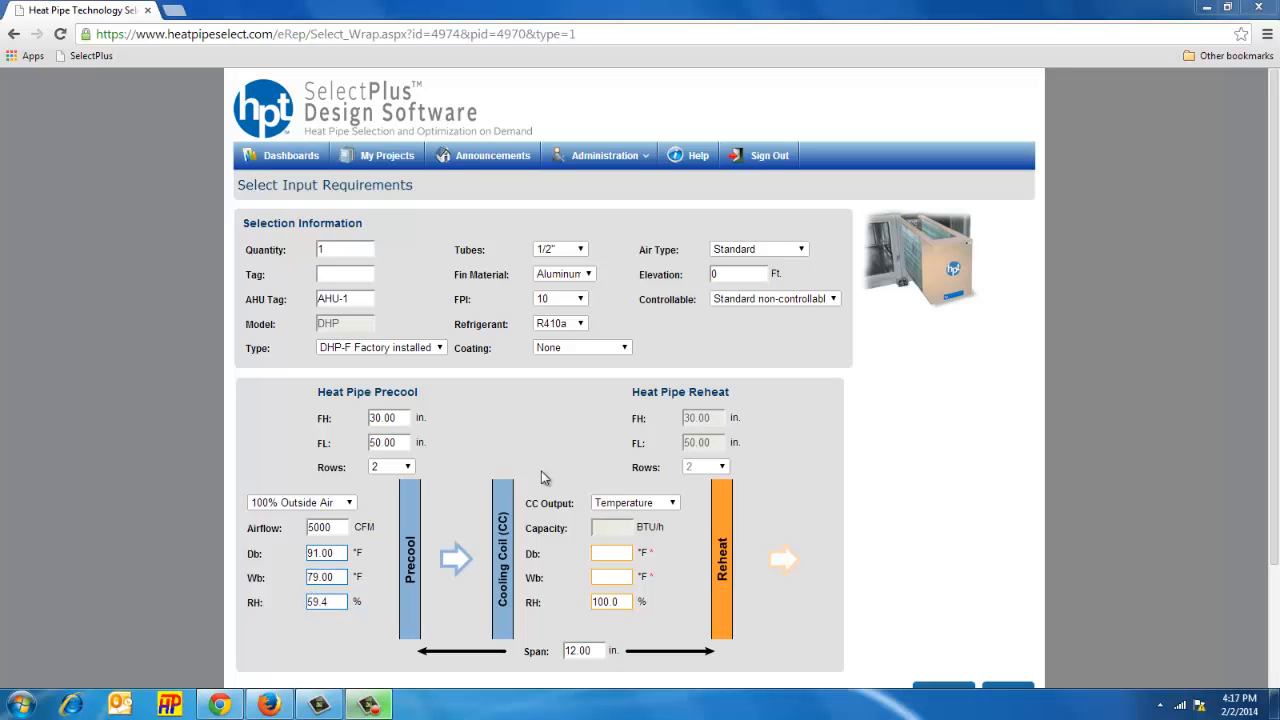
{"action": "left_click", "coordinate": [624, 502]}
{"action": "left_click", "coordinate": [613, 480]}
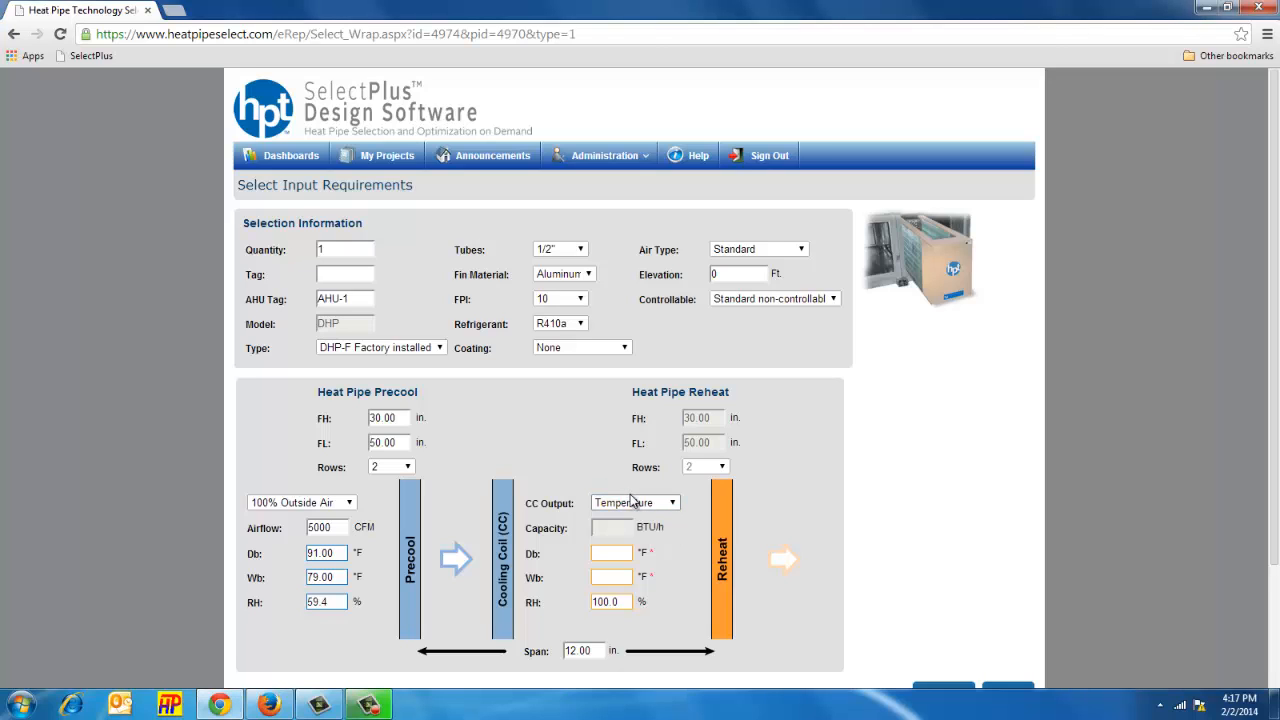
{"action": "left_click", "coordinate": [631, 500]}
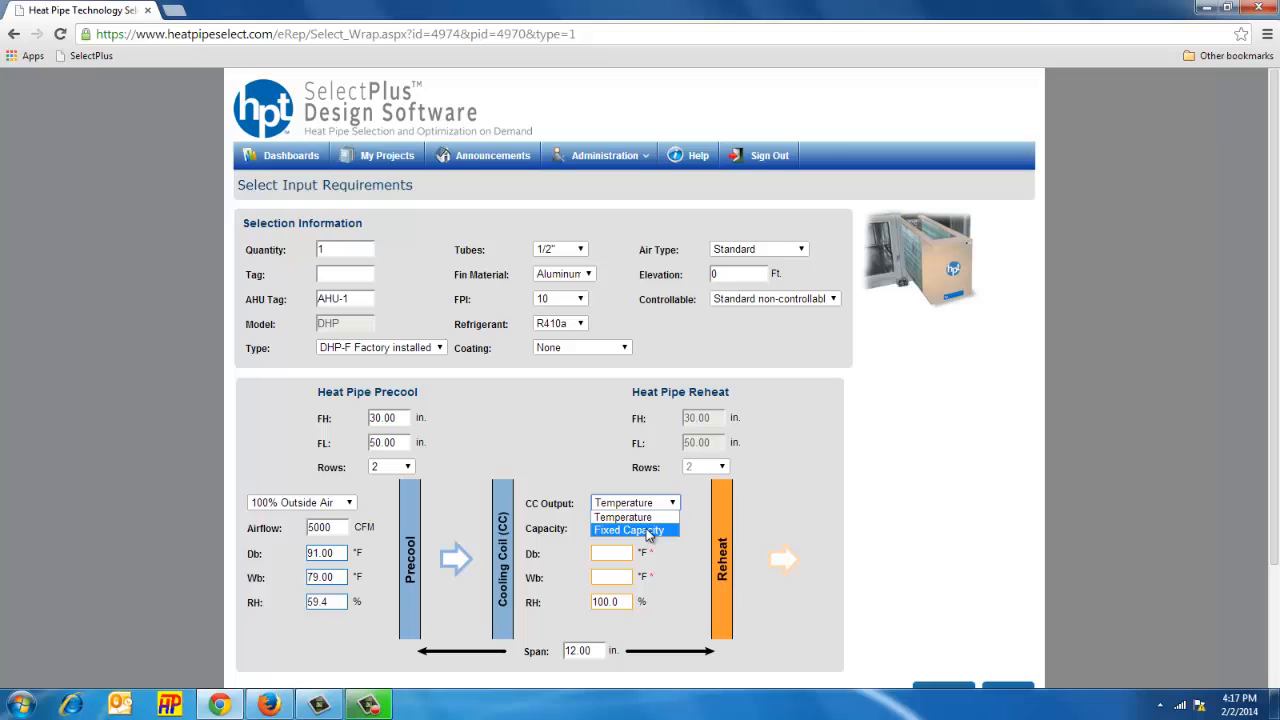
{"action": "left_click", "coordinate": [647, 532]}
{"action": "left_click", "coordinate": [620, 529]}
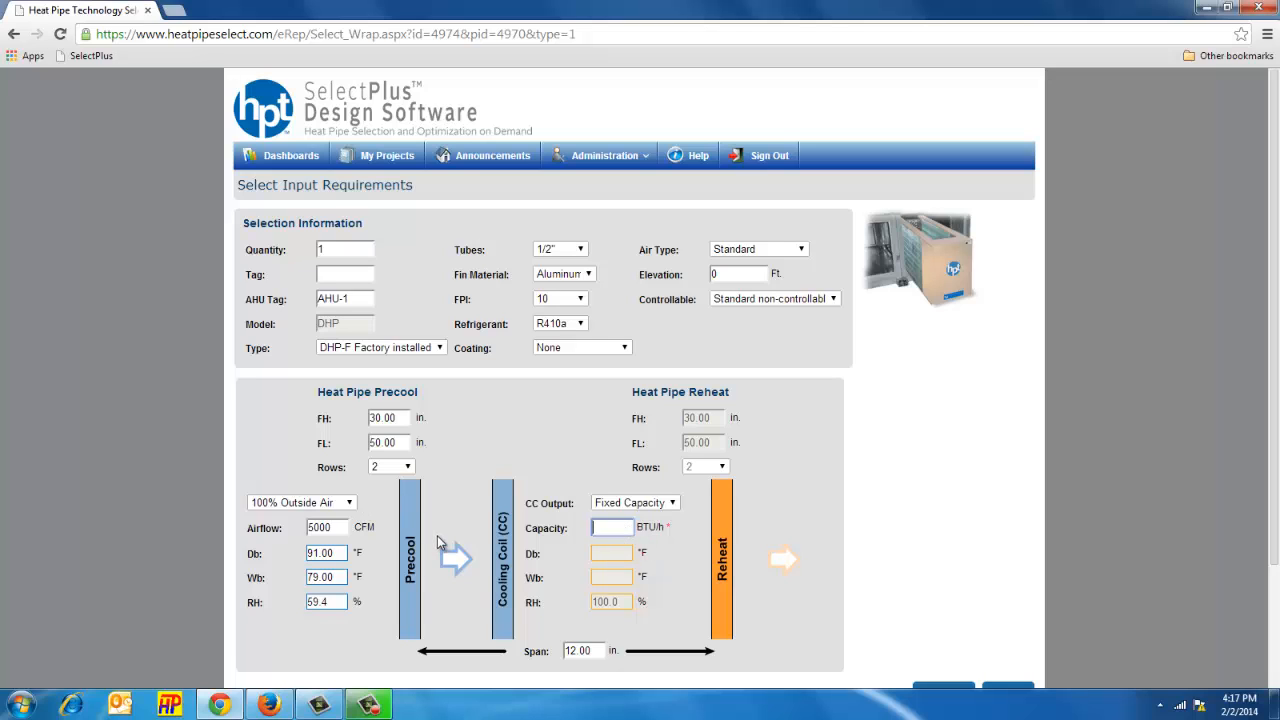
{"action": "left_click", "coordinate": [658, 503]}
{"action": "left_click", "coordinate": [632, 516]}
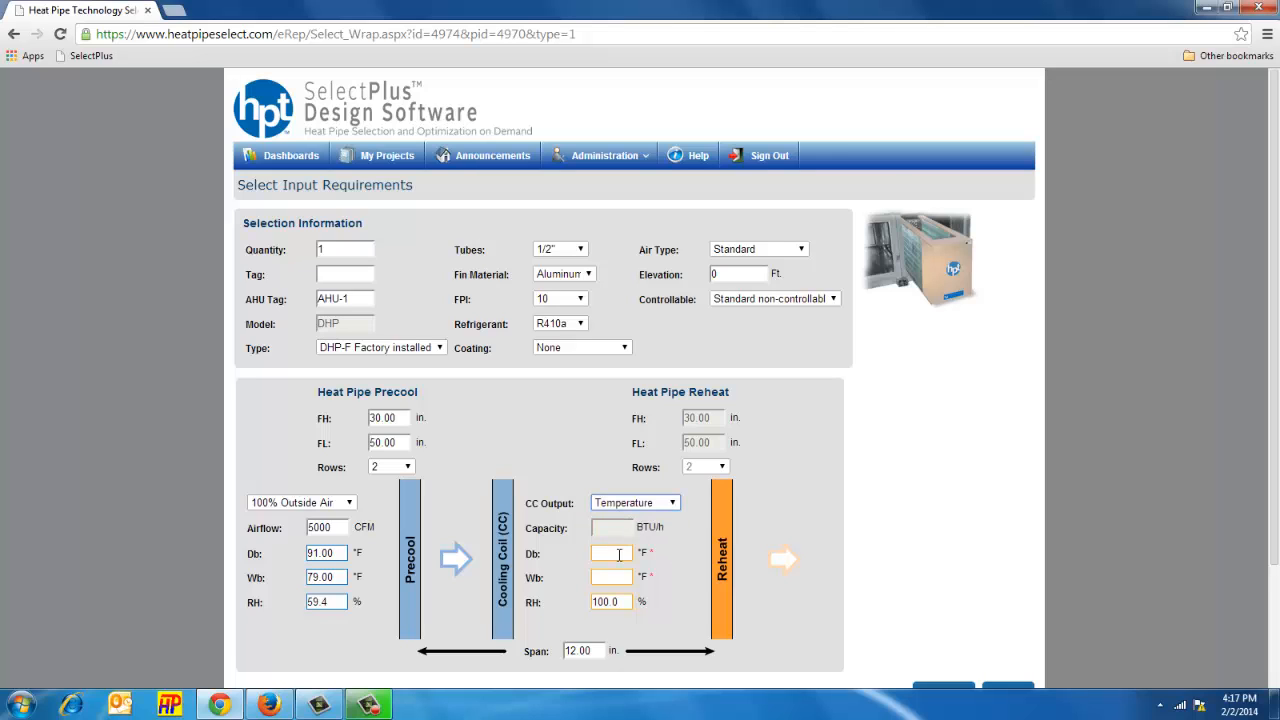
Set the cooling coil output to 50 °F dry bulb and 50 °F wet bulb, and calculate the selection.
{"action": "left_click", "coordinate": [612, 556]}
{"action": "type", "text": "50"}
{"action": "key", "text": "Tab"}
{"action": "type", "text": "50"}
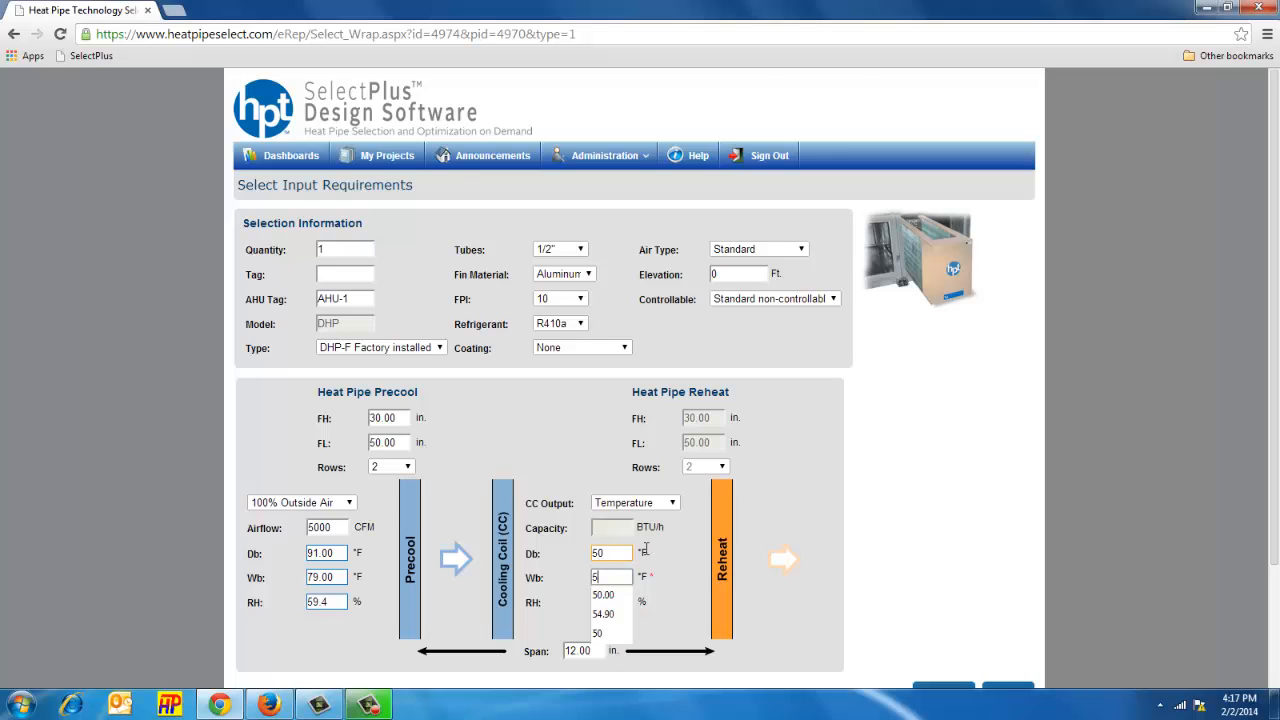
{"action": "left_click", "coordinate": [677, 571]}
{"action": "scroll", "coordinate": [664, 537], "scroll_direction": "down", "scroll_amount": 2}
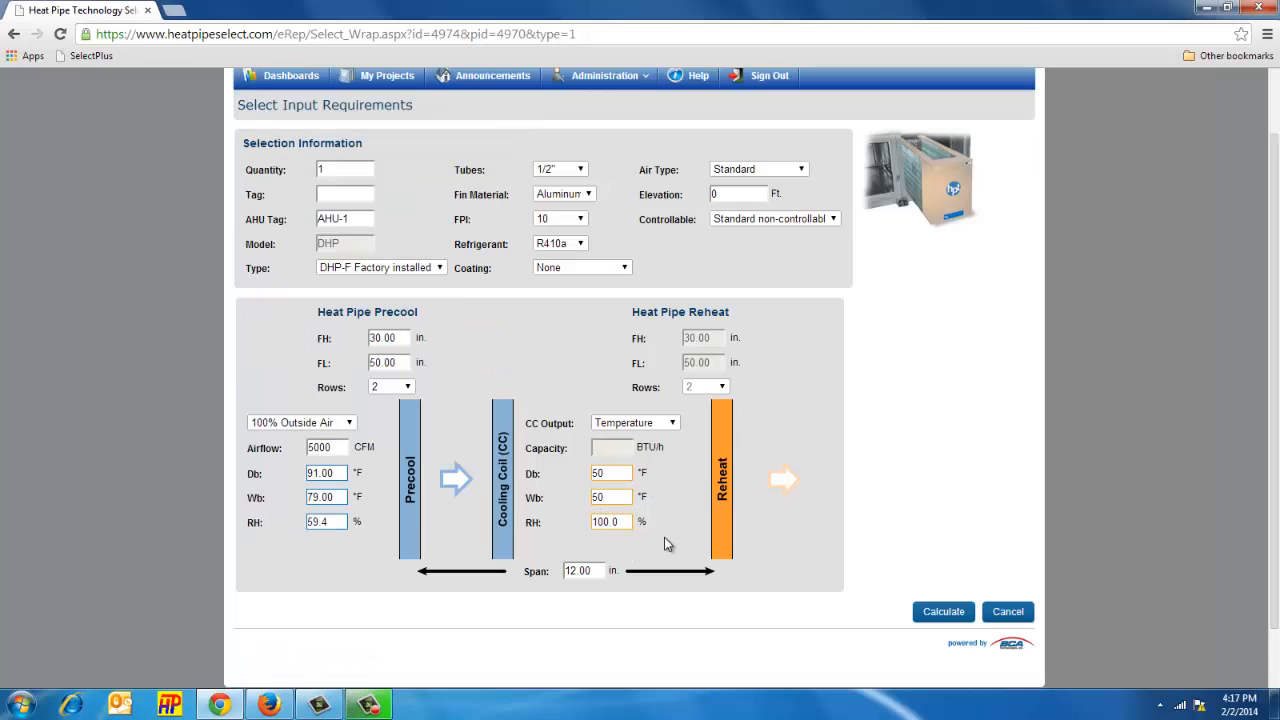
{"action": "left_click", "coordinate": [943, 612]}
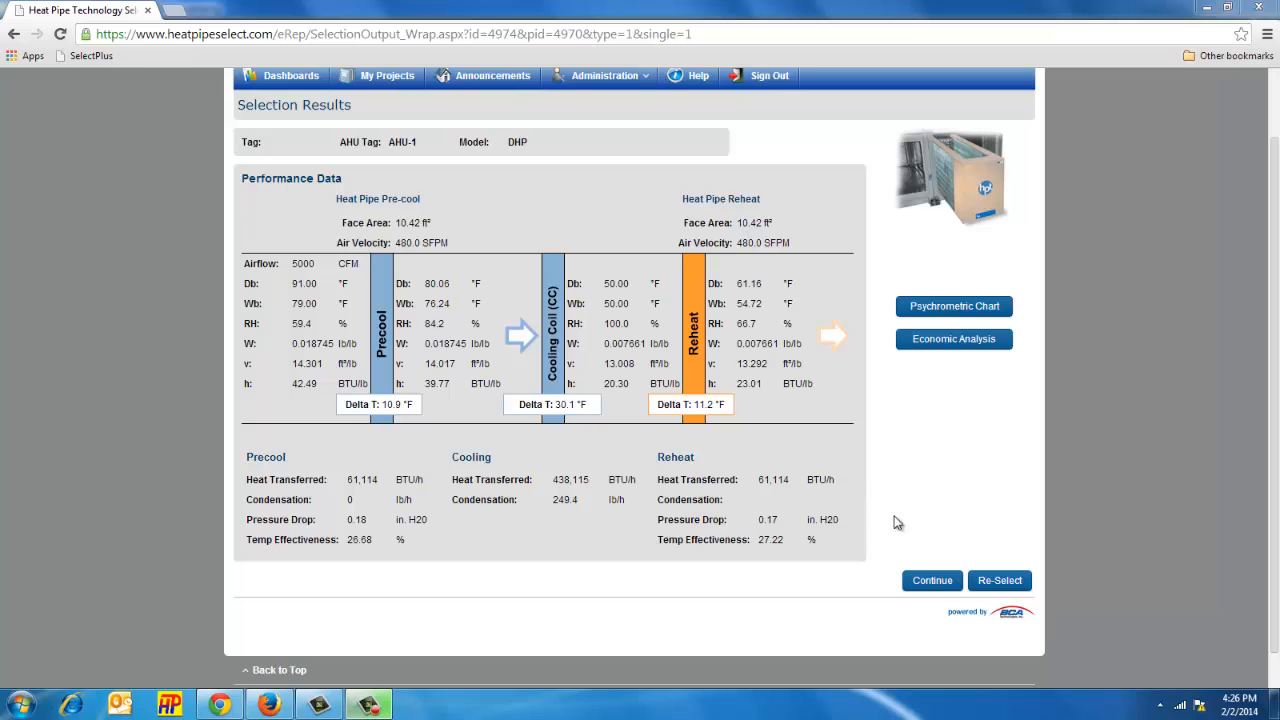
Continue from the selection results to the drawing selector and set the frame to 16 GA 304 Stainless Steel.
{"action": "left_click", "coordinate": [928, 582]}
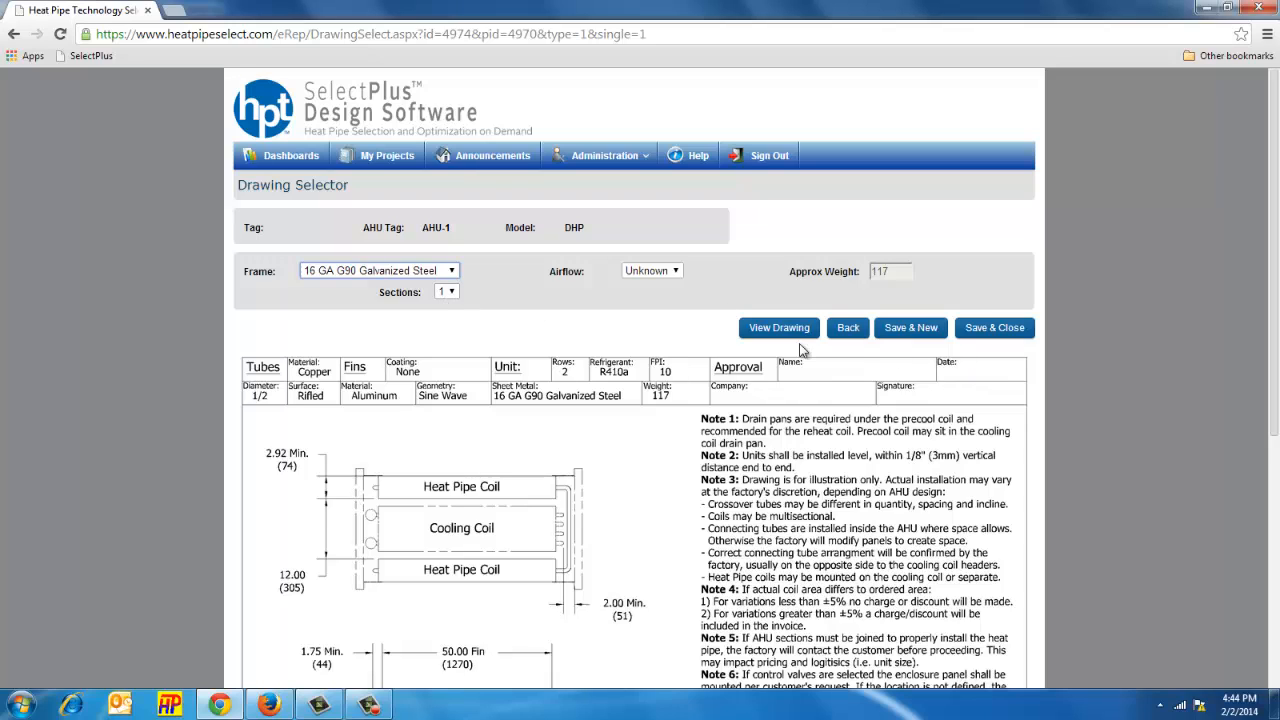
{"action": "left_click", "coordinate": [341, 272]}
{"action": "left_click", "coordinate": [340, 298]}
{"action": "left_click", "coordinate": [447, 299]}
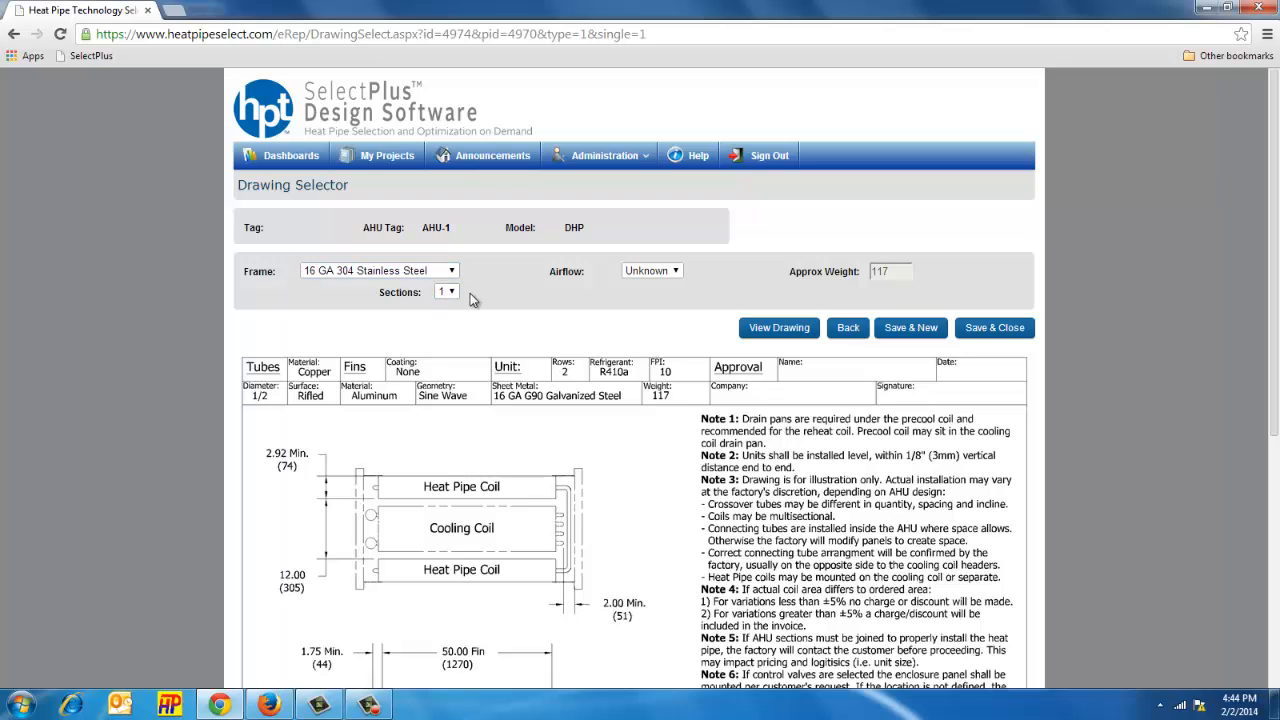
Keep the airflow direction as Unknown, regenerate the unit drawing and review it down to its title block.
{"action": "left_click", "coordinate": [640, 276]}
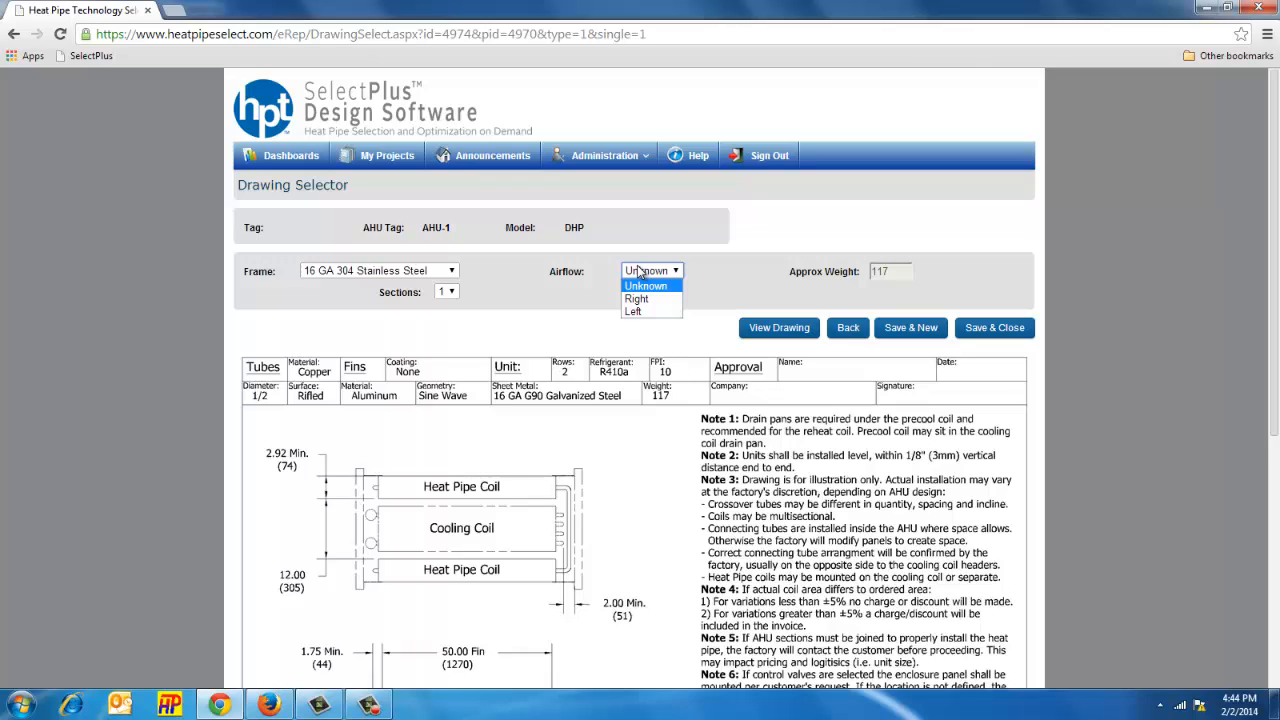
{"action": "left_click", "coordinate": [647, 272]}
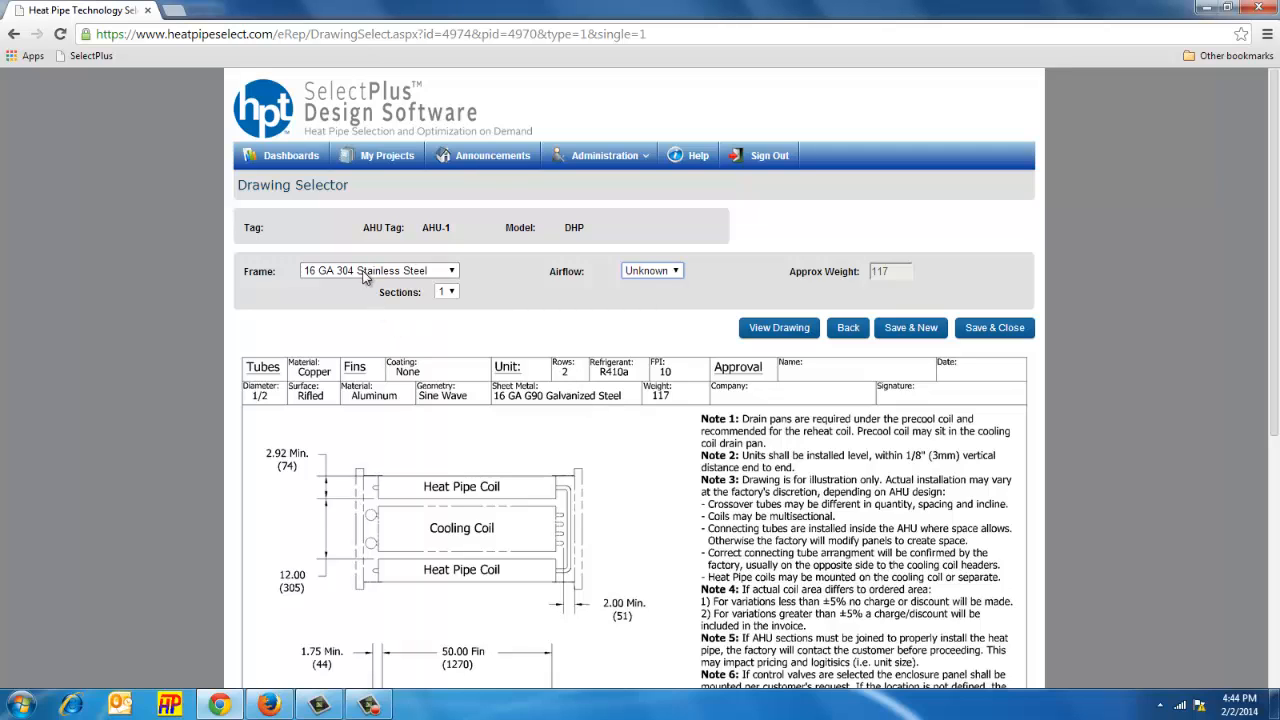
{"action": "left_click", "coordinate": [762, 340]}
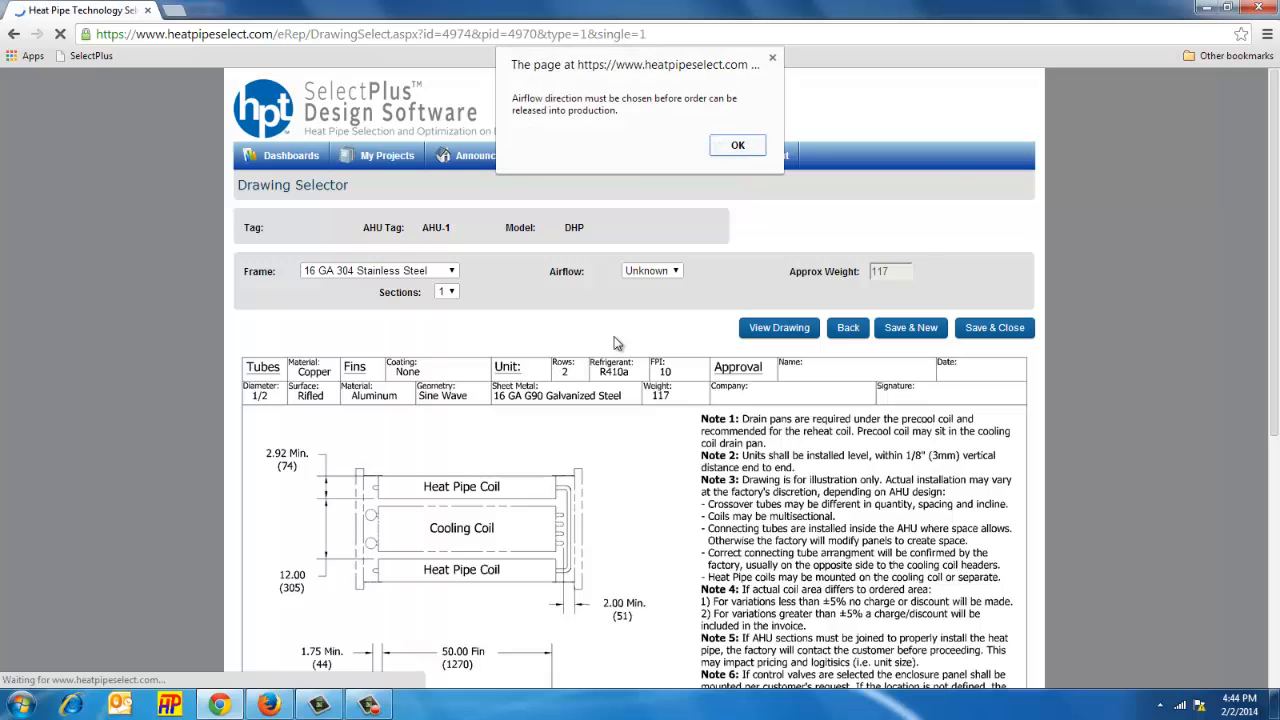
{"action": "left_click", "coordinate": [738, 146]}
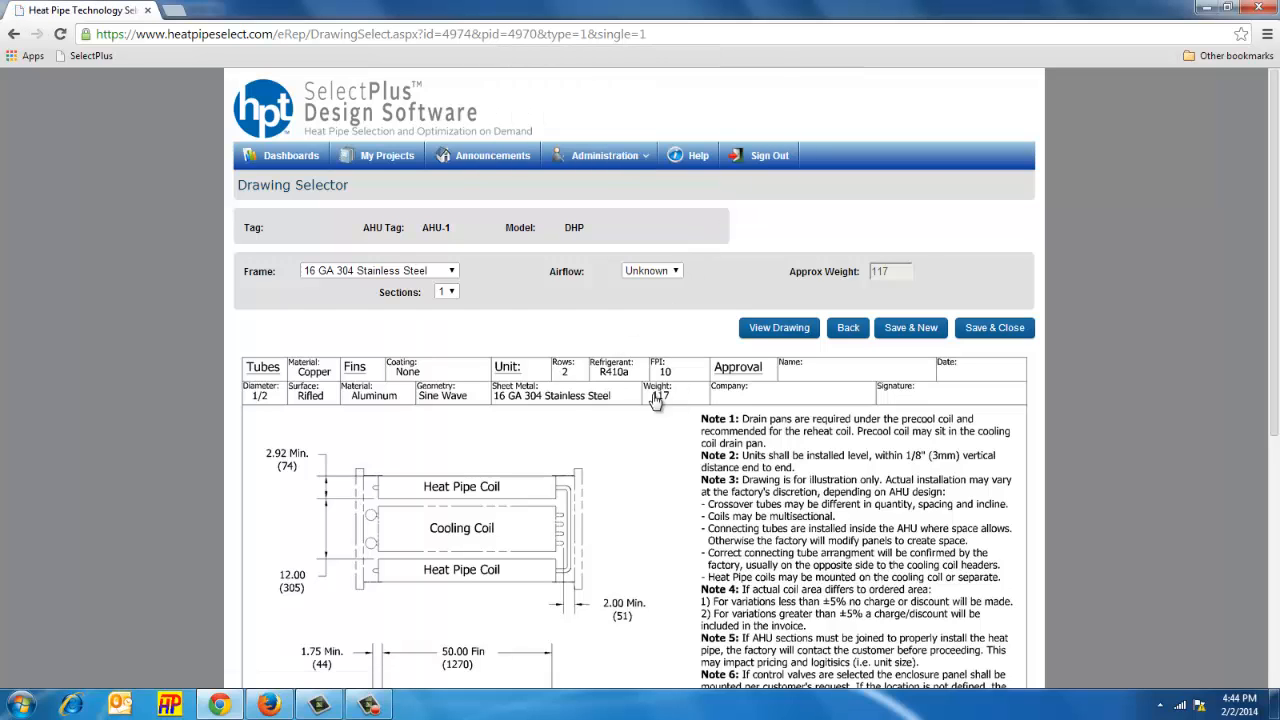
{"action": "scroll", "coordinate": [591, 490], "scroll_direction": "down", "scroll_amount": 3}
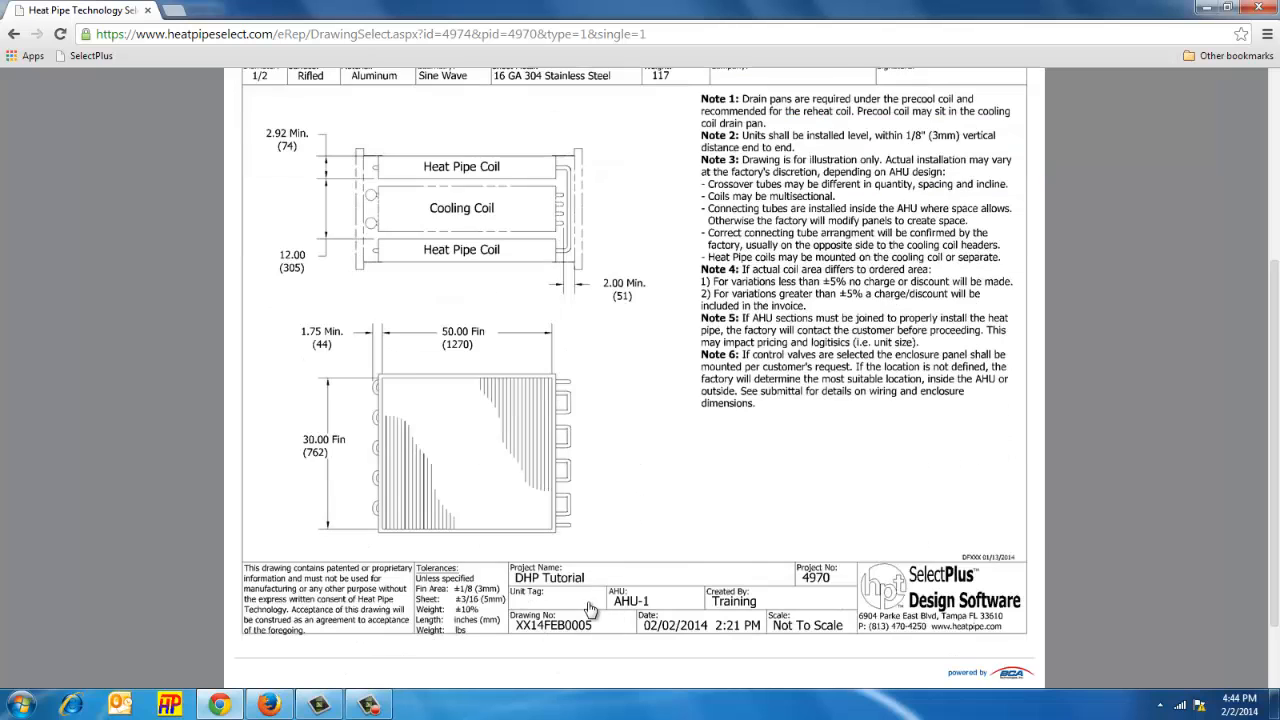
{"action": "scroll", "coordinate": [593, 605], "scroll_direction": "up", "scroll_amount": 3}
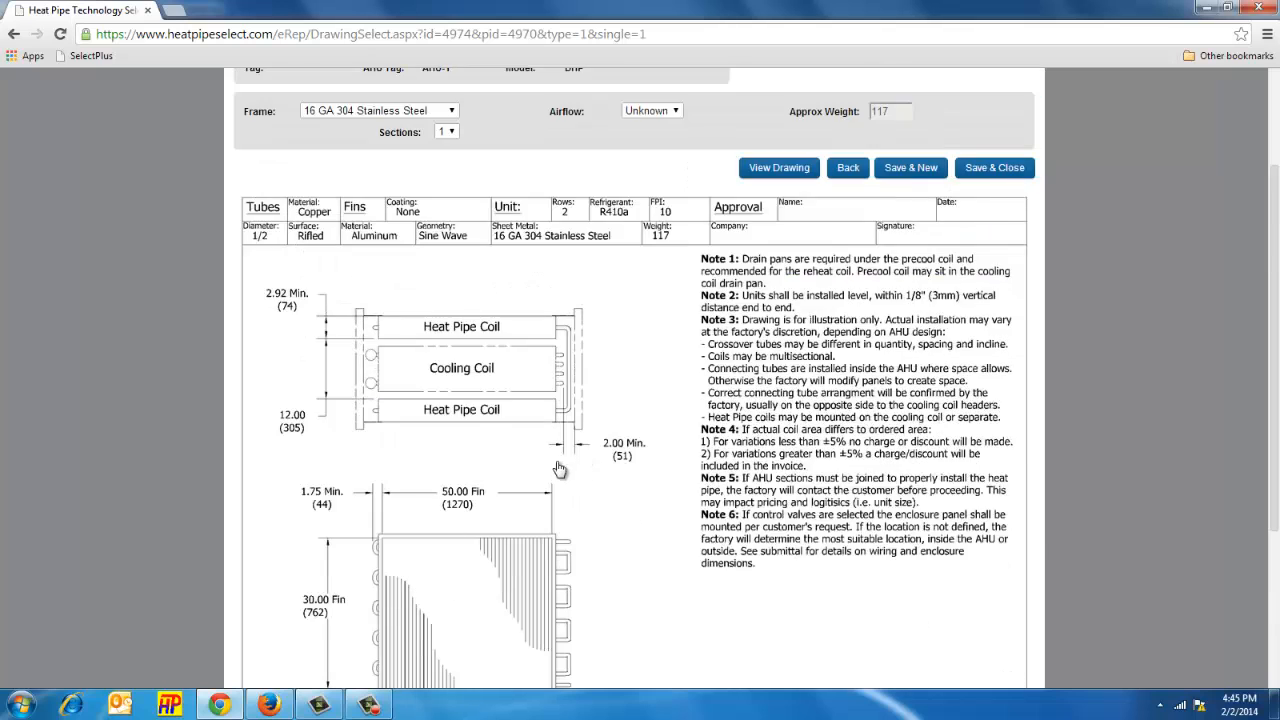
{"action": "scroll", "coordinate": [566, 476], "scroll_direction": "up", "scroll_amount": 2}
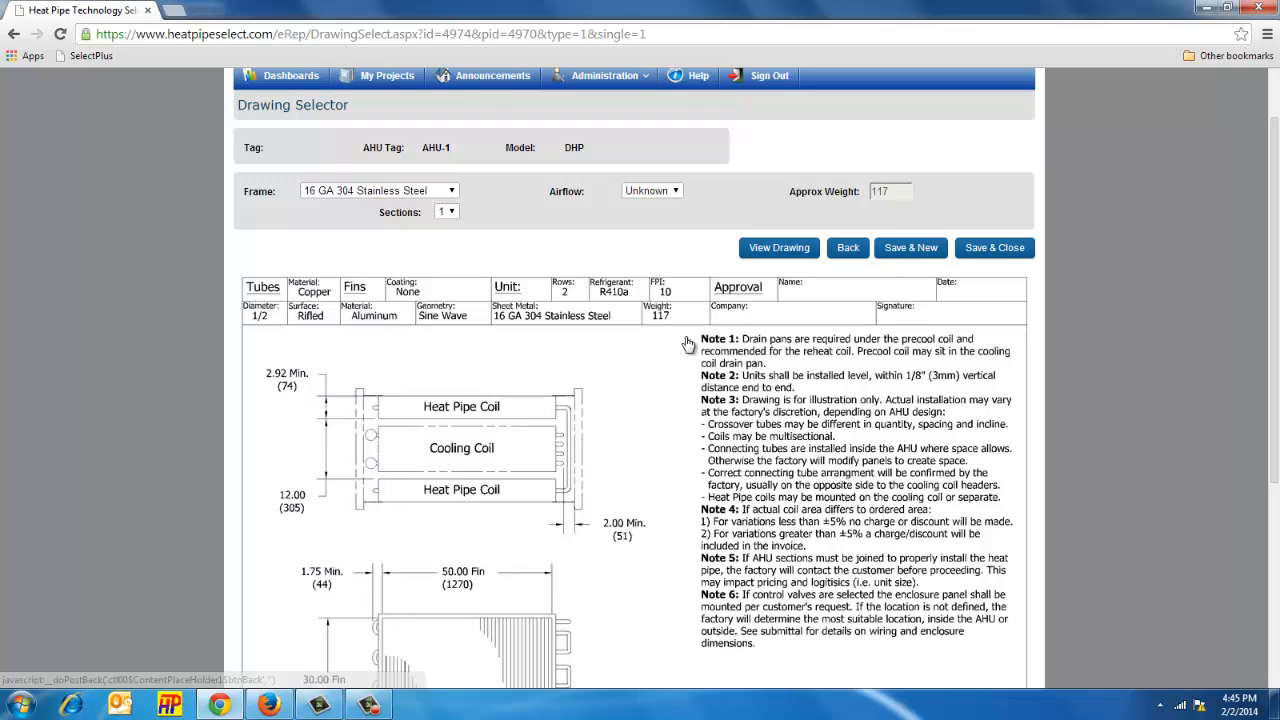